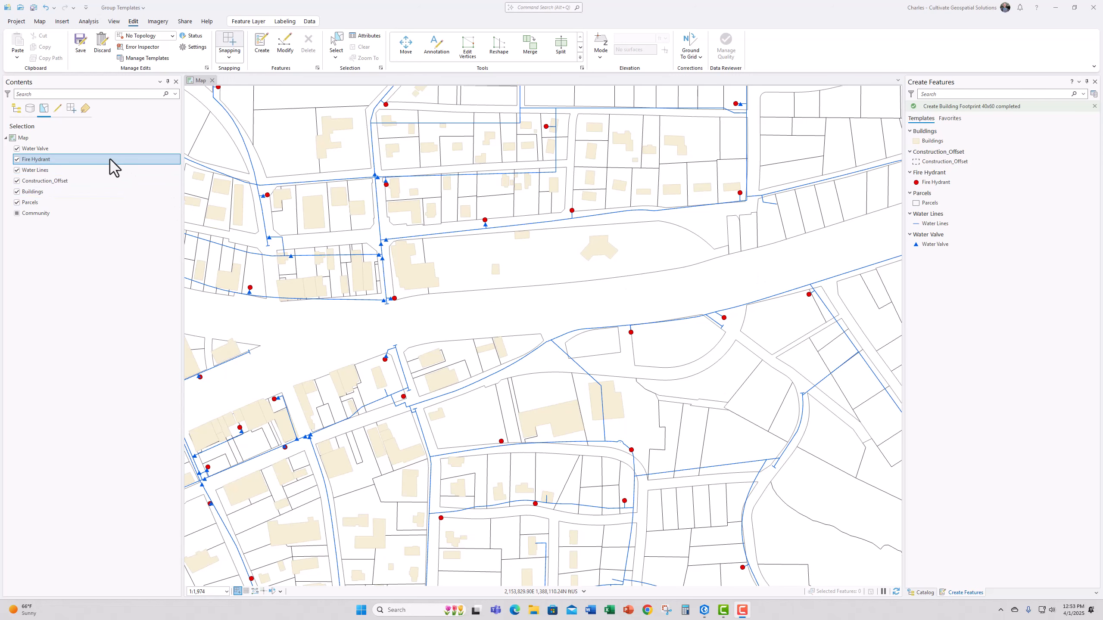
# - Open template management for the map and start a new group template with Water Lines as its primary template
pyautogui.click(15, 108)
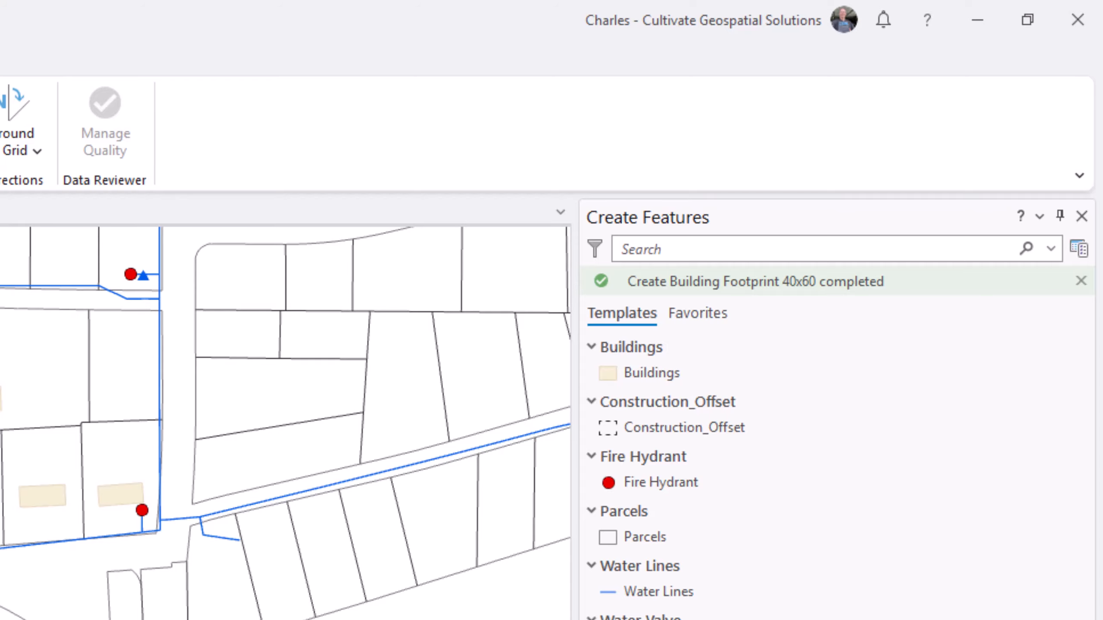
pyautogui.click(1078, 248)
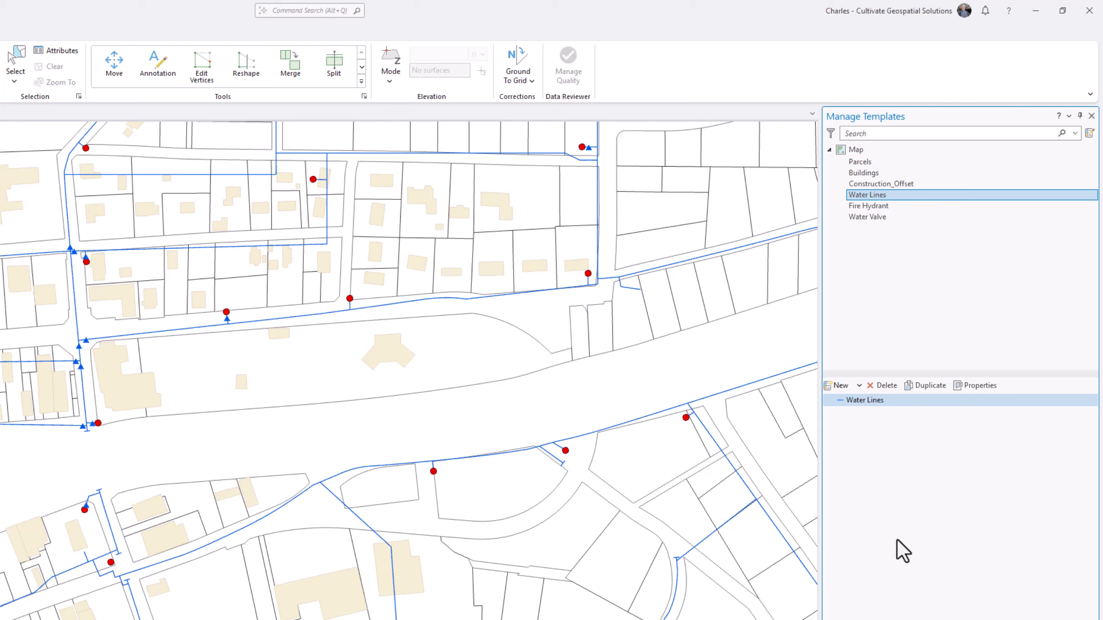
pyautogui.click(853, 149)
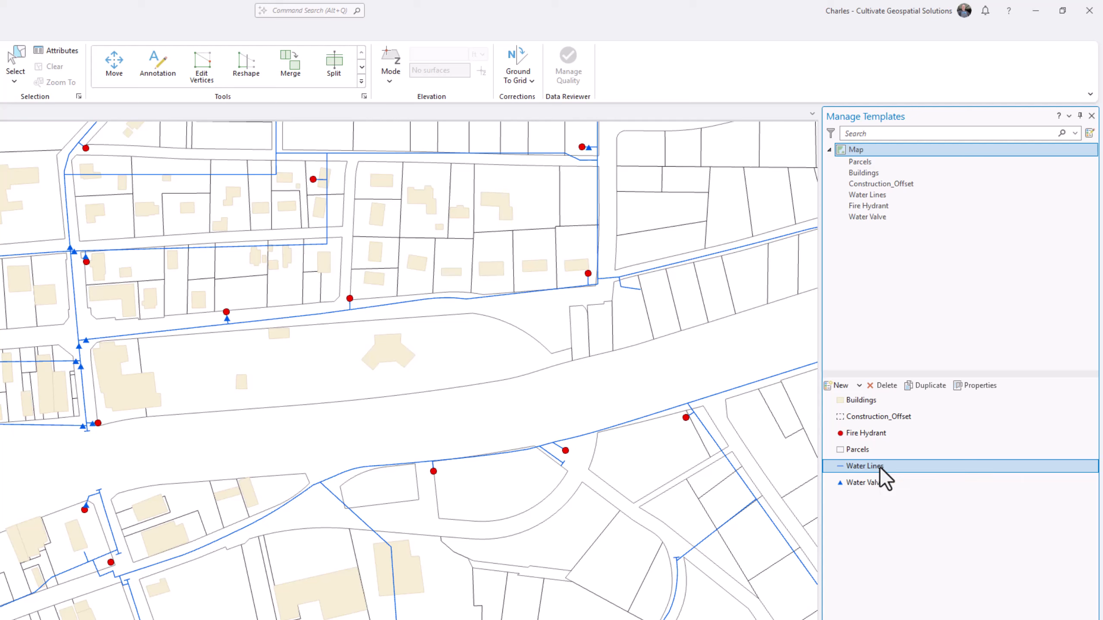
pyautogui.click(857, 387)
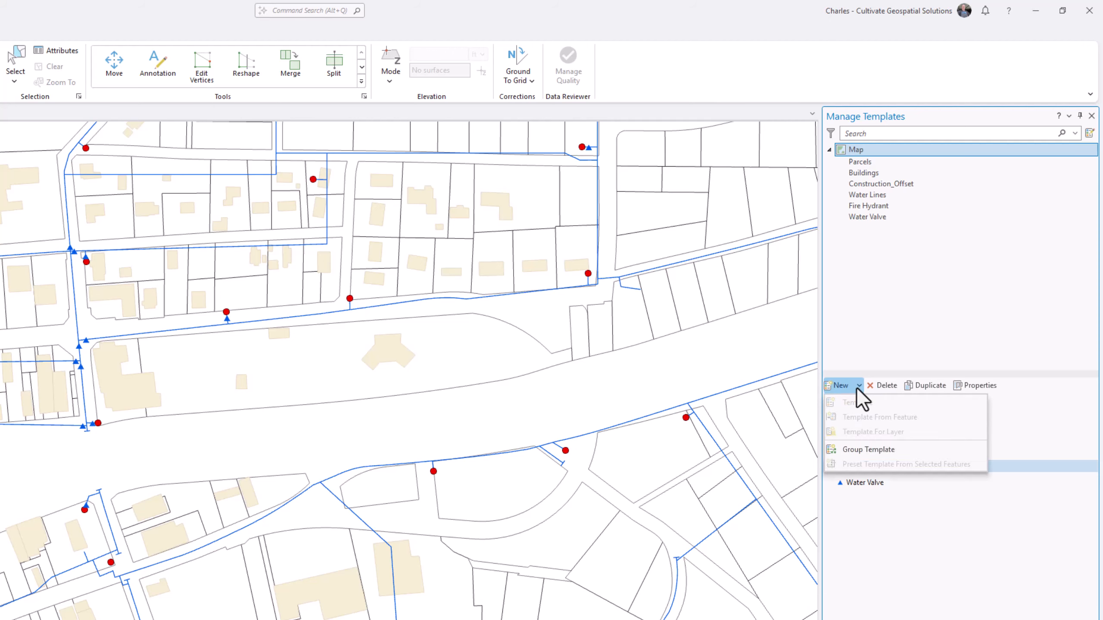
pyautogui.click(874, 453)
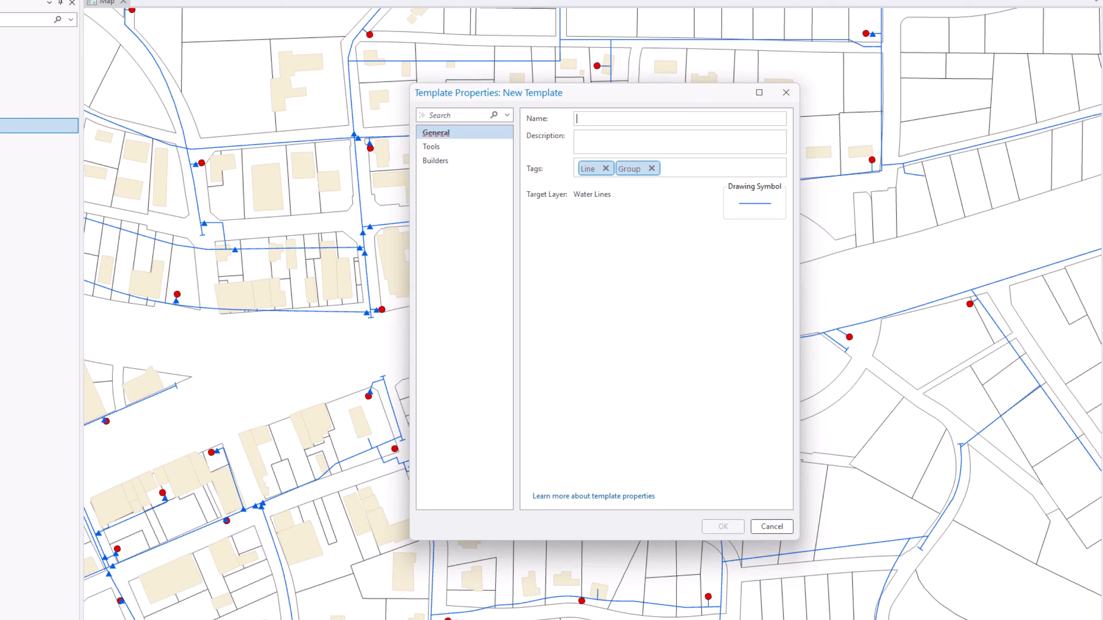
# - Name the group template "New Fire Hydrant with water line" and review its available line construction tools
pyautogui.write('New Fire Hydr')
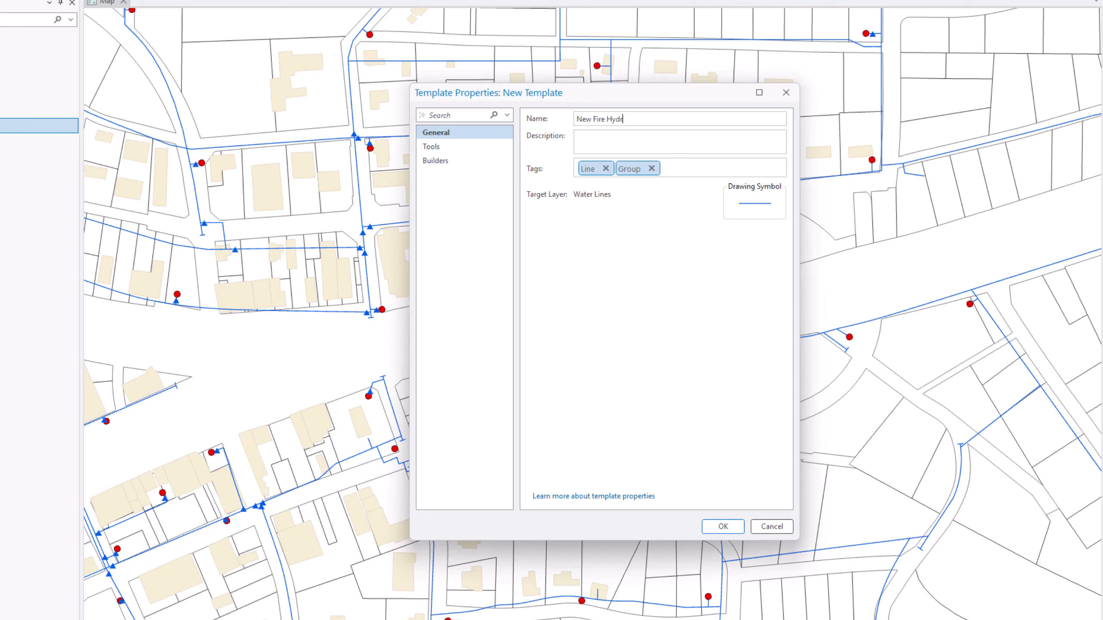
pyautogui.write('ant with water')
pyautogui.press('BackSpace')
pyautogui.press('BackSpace')
pyautogui.write('er line')
pyautogui.click(677, 167)
pyautogui.click(448, 150)
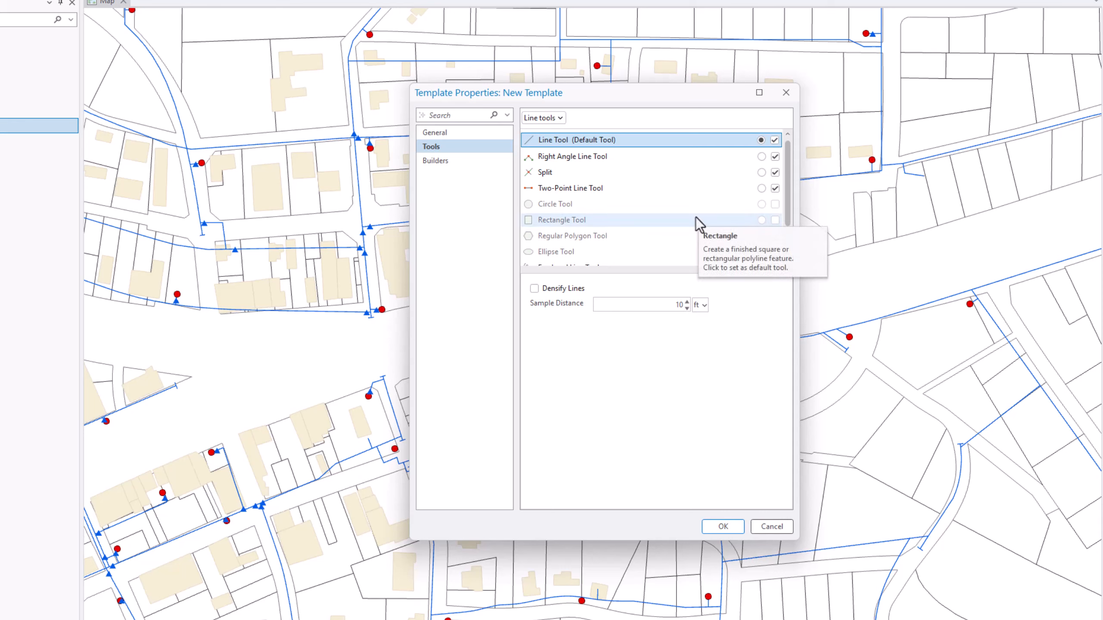
# - Add a Fire Hydrant builder to the group template that places a point at end of line
pyautogui.click(431, 161)
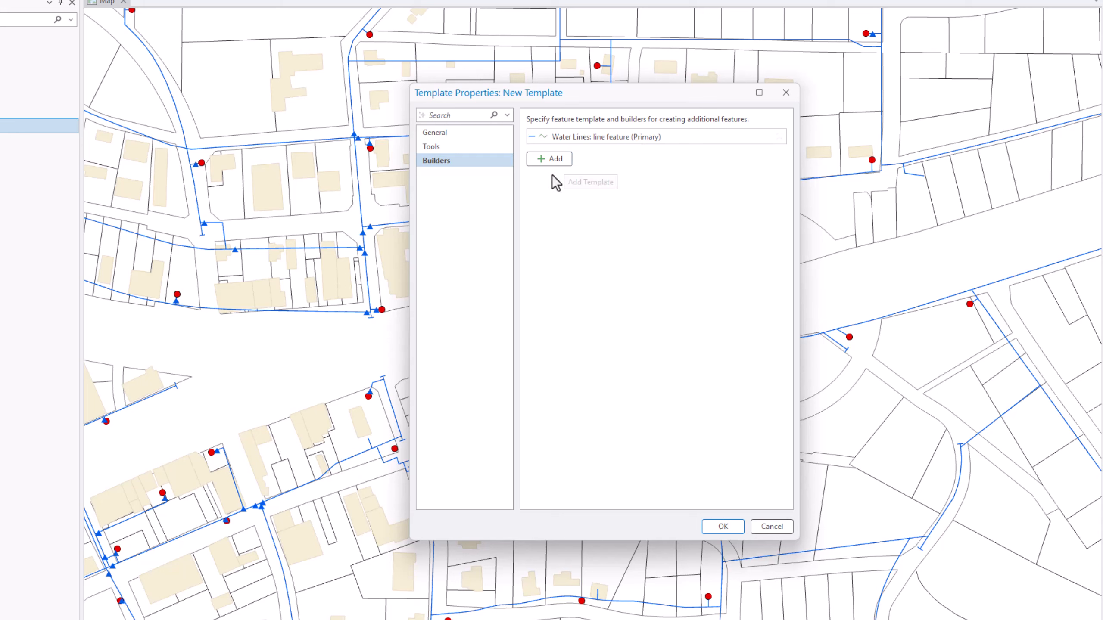
pyautogui.click(549, 159)
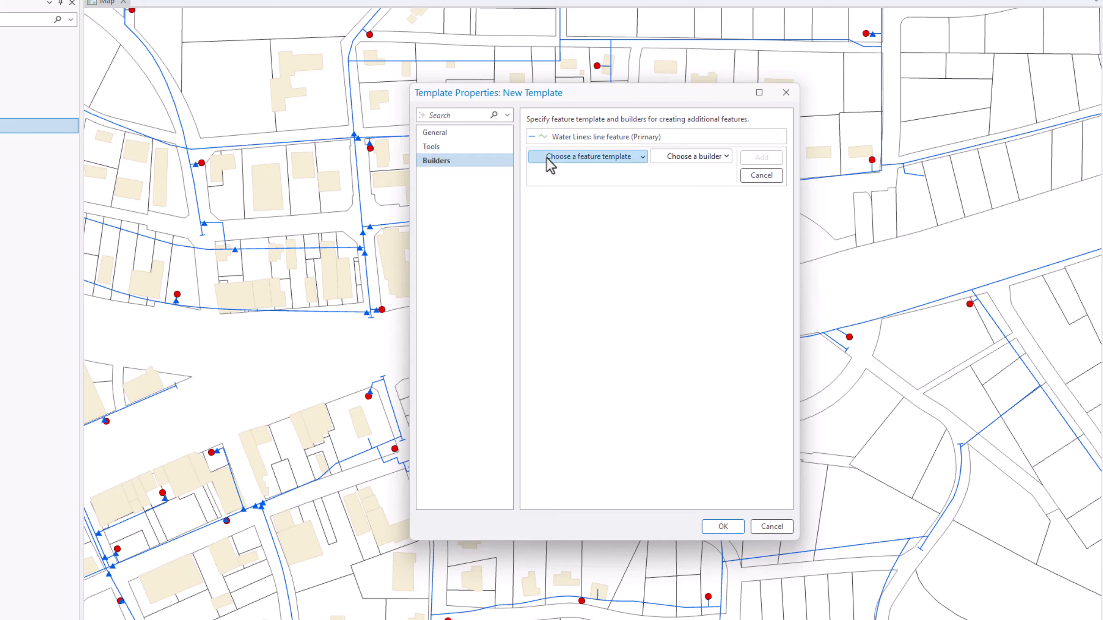
pyautogui.click(642, 156)
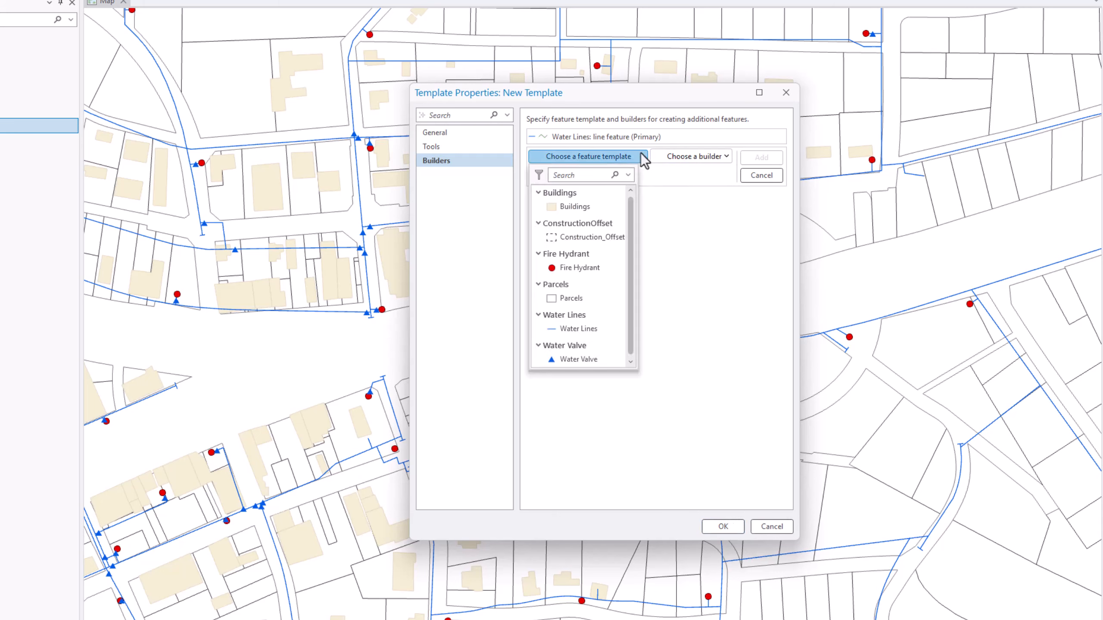
pyautogui.click(570, 268)
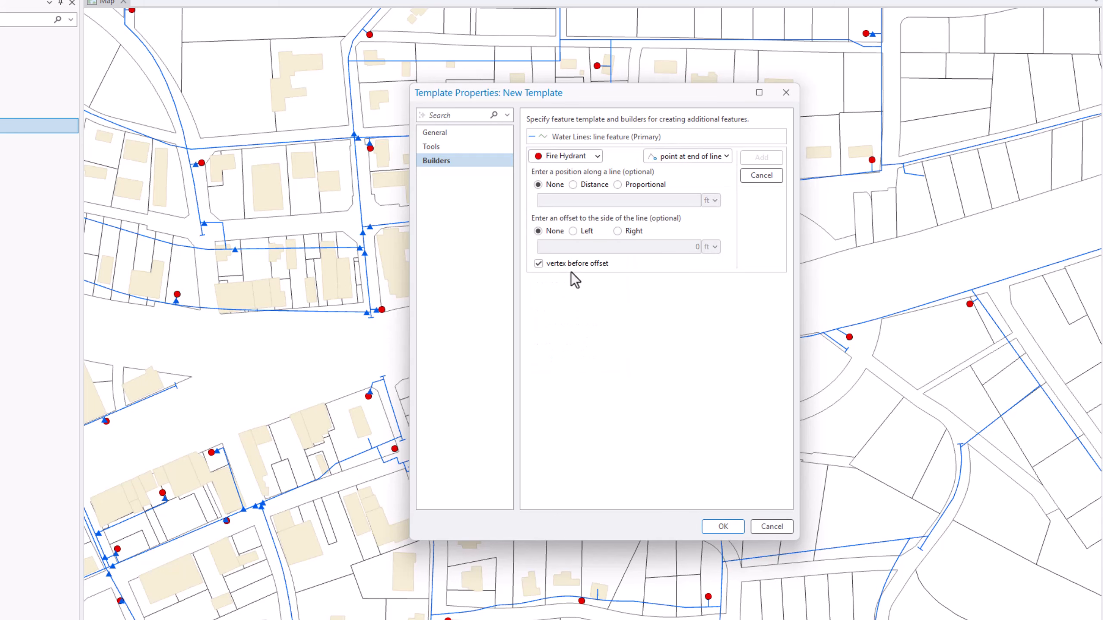
pyautogui.click(725, 158)
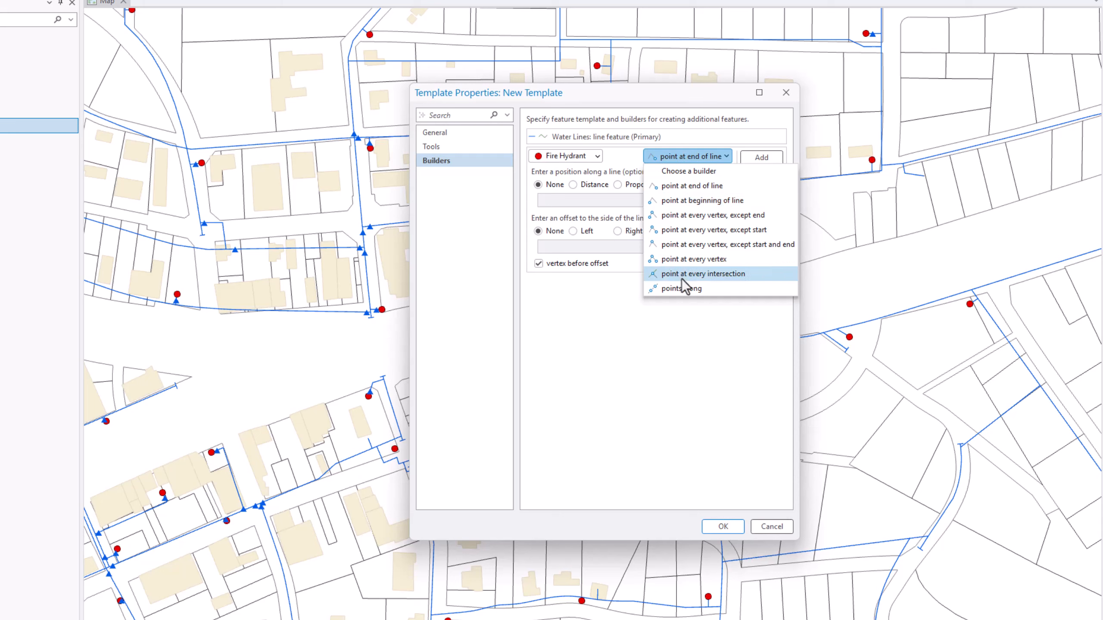
pyautogui.click(698, 186)
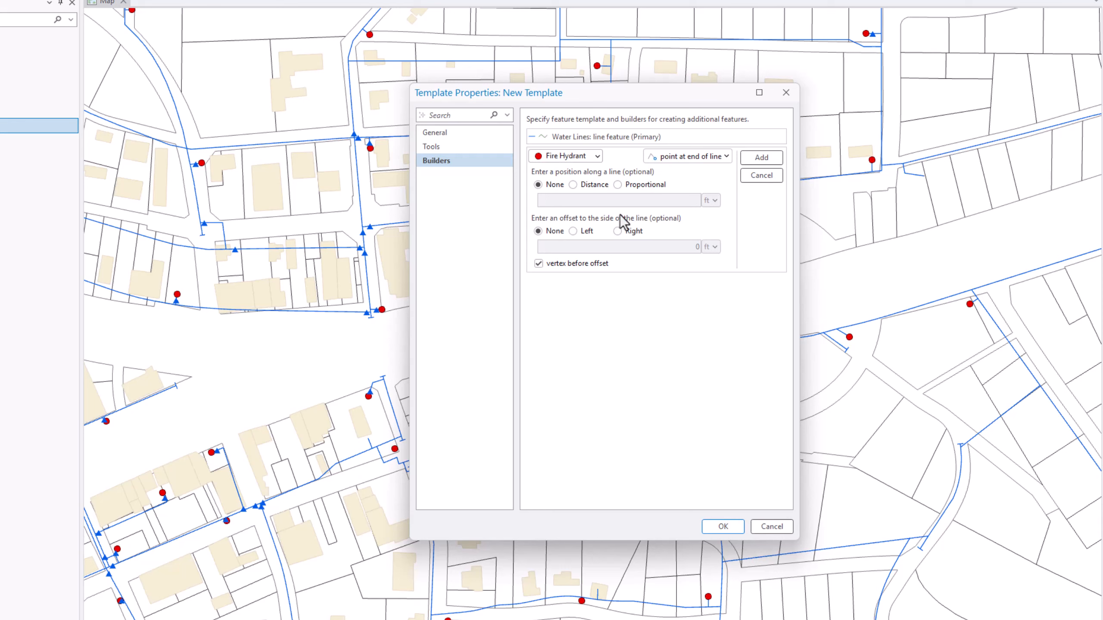
pyautogui.click(757, 160)
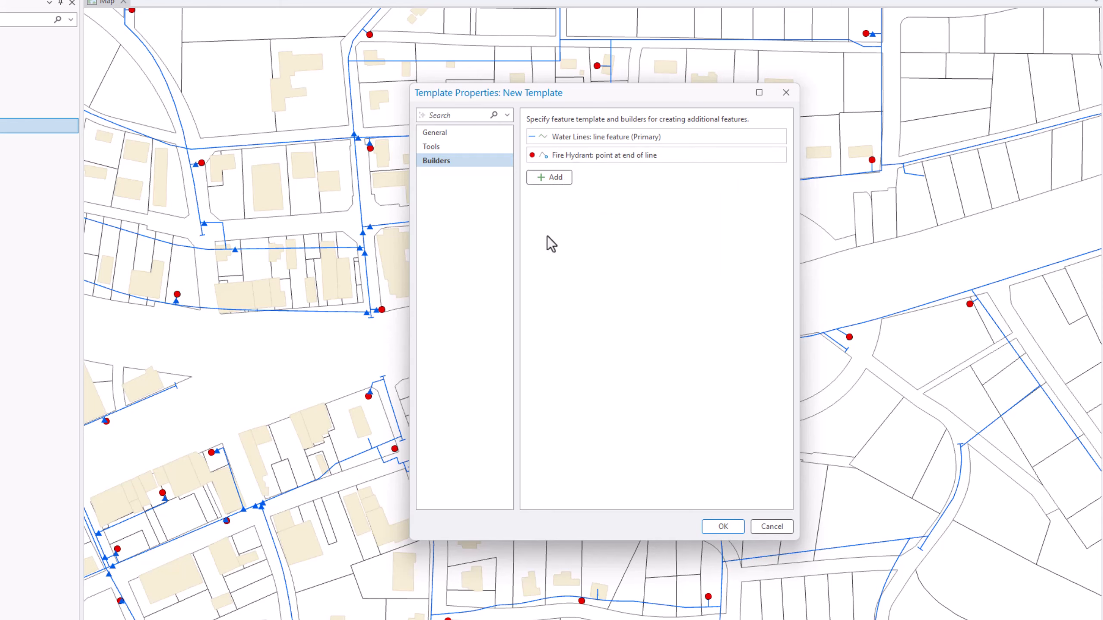
# - Add a Water Valve builder with point at end of line and a proportional position of 50, and save the group template
pyautogui.click(546, 182)
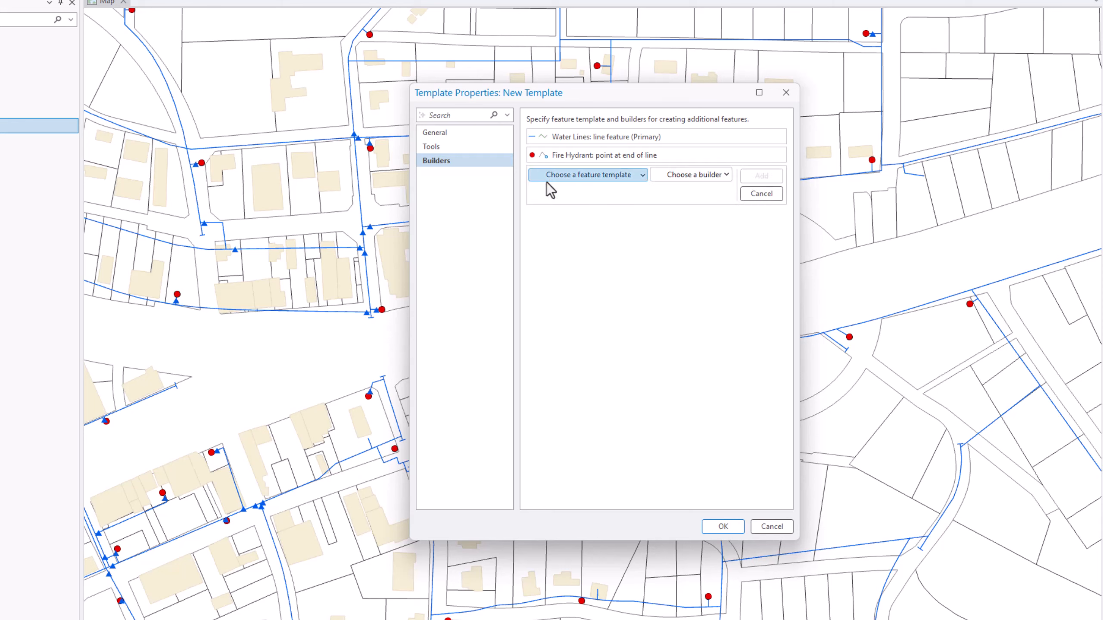
pyautogui.click(636, 180)
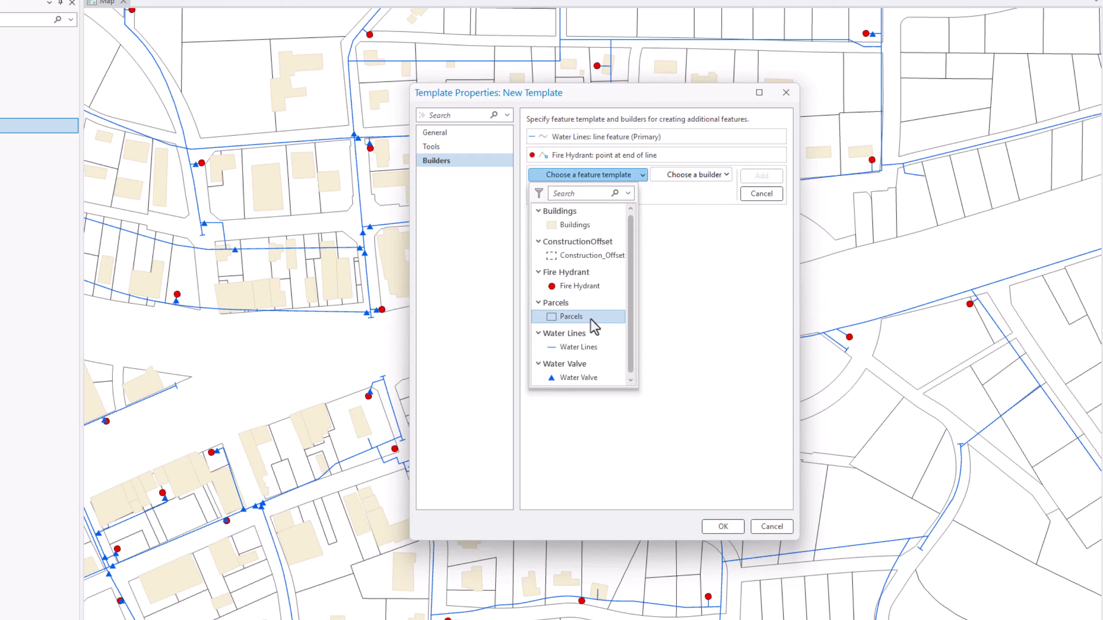
pyautogui.click(590, 376)
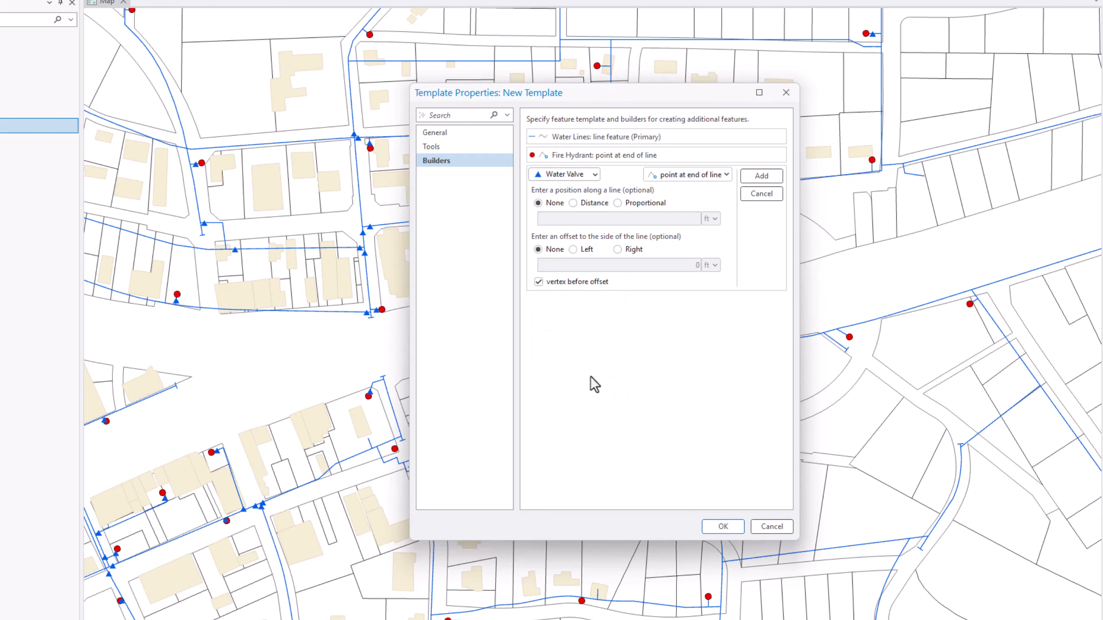
pyautogui.click(726, 175)
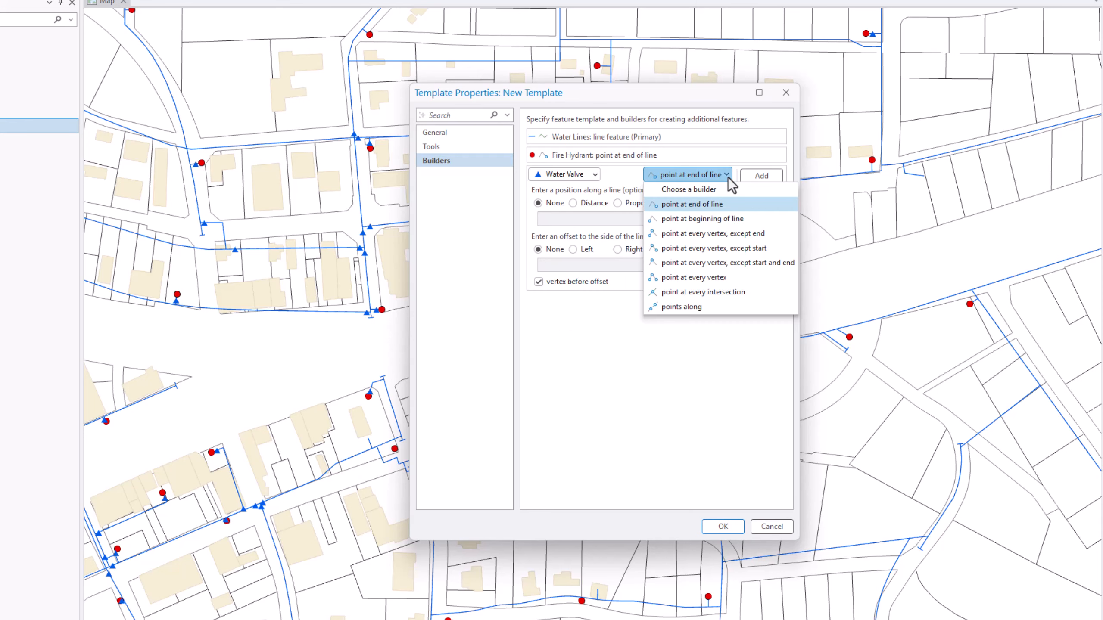
pyautogui.click(700, 204)
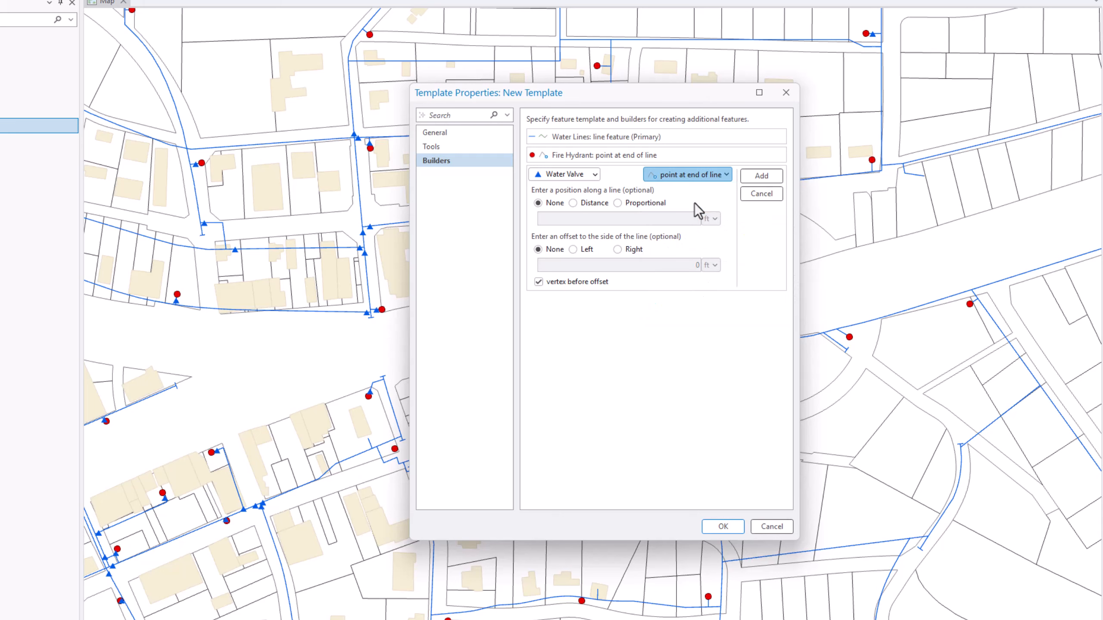
pyautogui.click(618, 203)
pyautogui.click(629, 217)
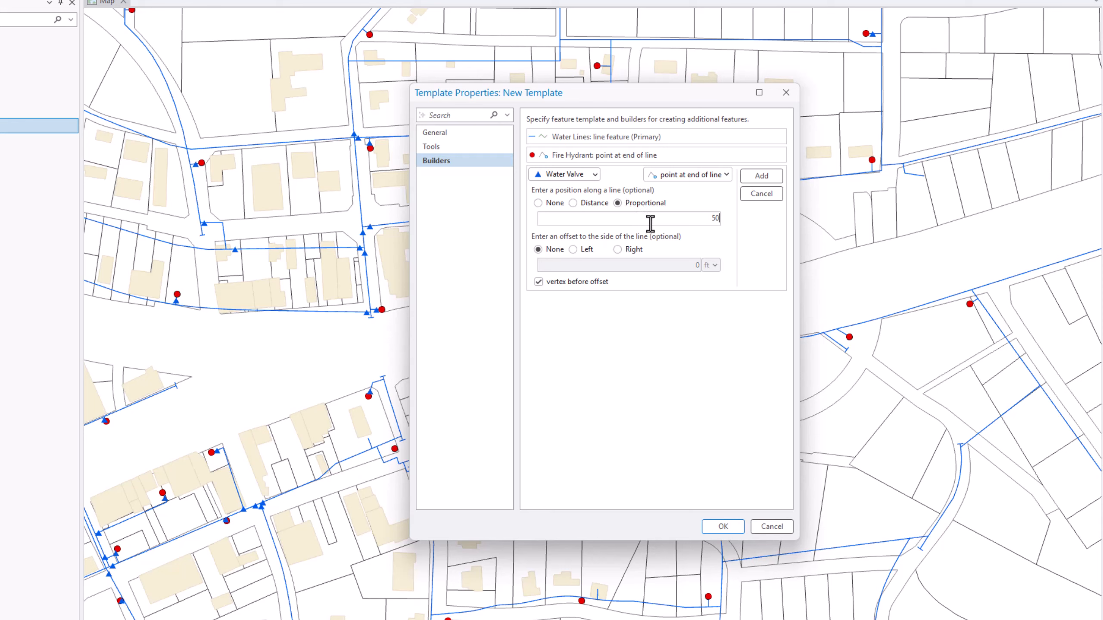
pyautogui.click(760, 177)
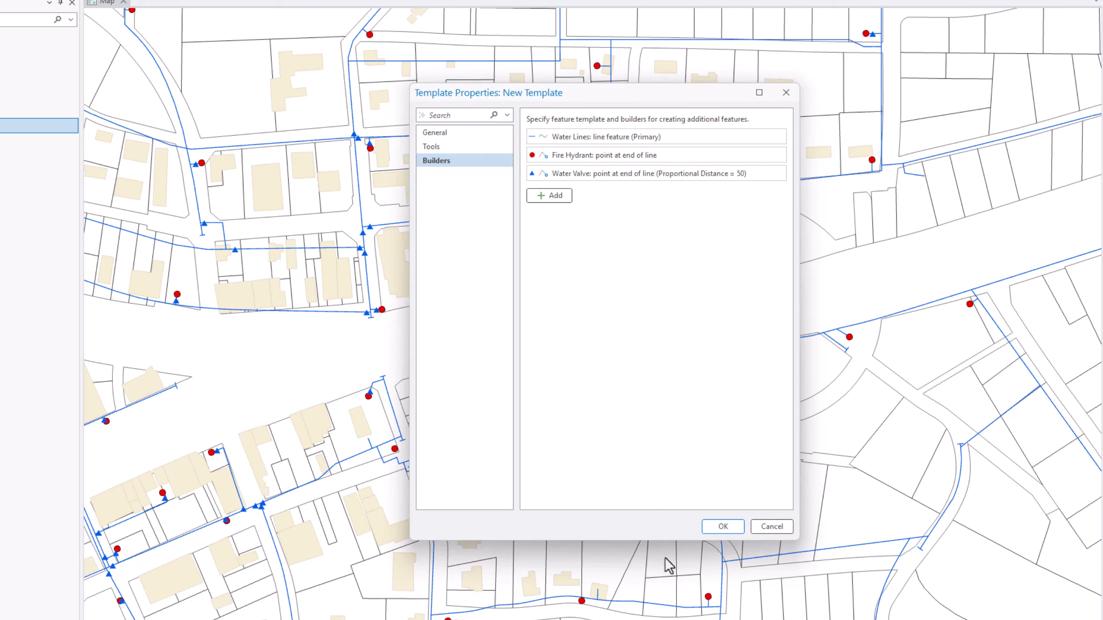
pyautogui.click(712, 527)
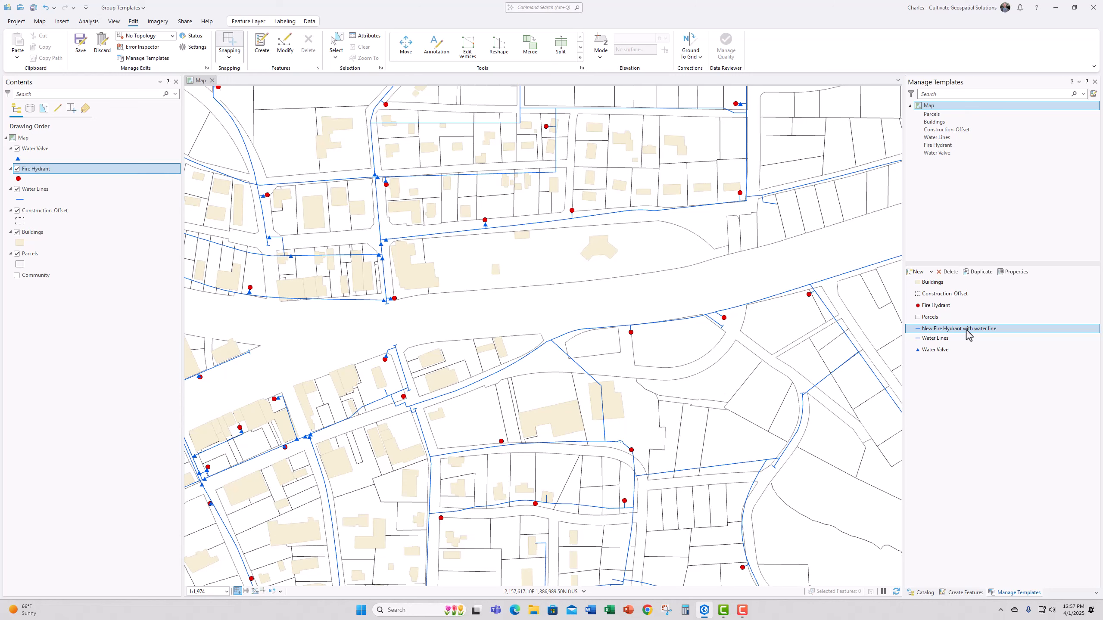
# - Use the New Fire Hydrant with water line template to draw a short branch from the main toward the parcel with the Y-shaped building, and clear the selection
pyautogui.click(959, 593)
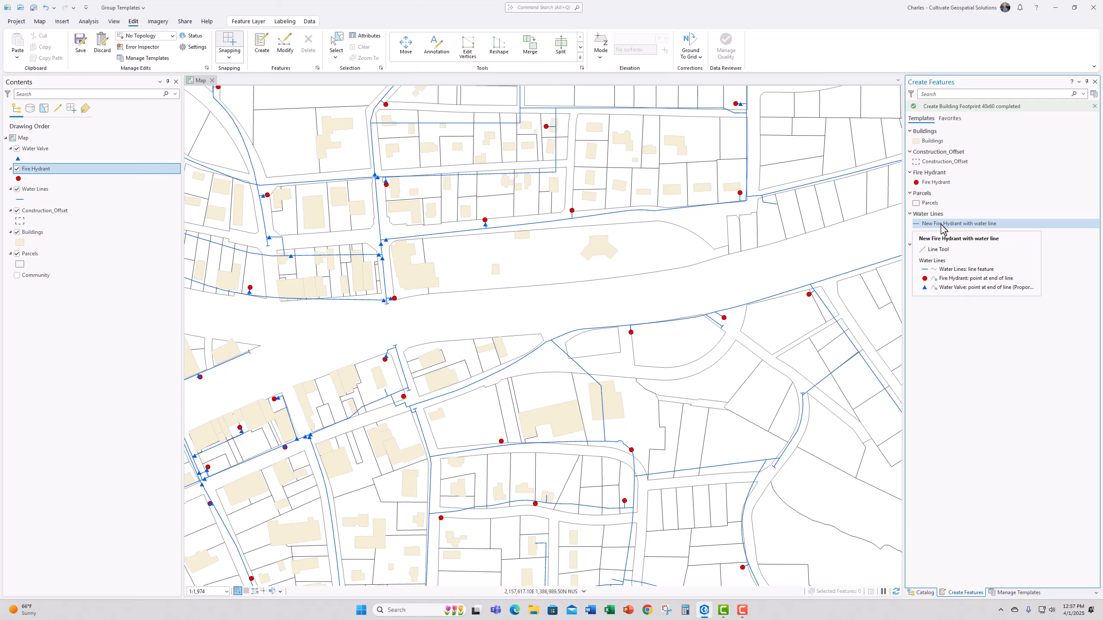
pyautogui.click(58, 109)
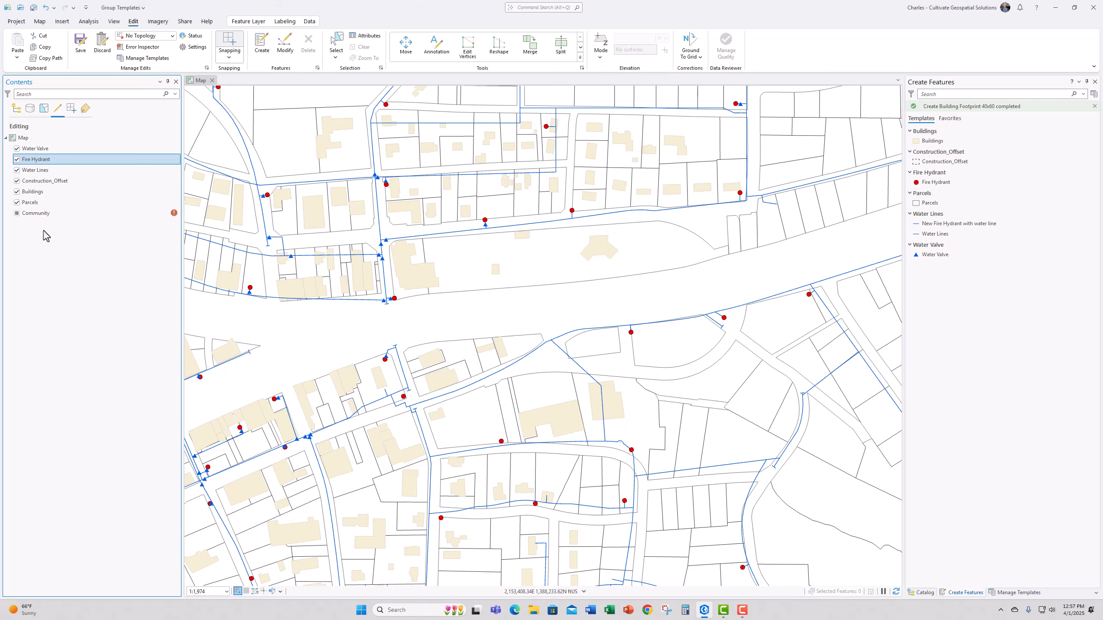
pyautogui.click(953, 227)
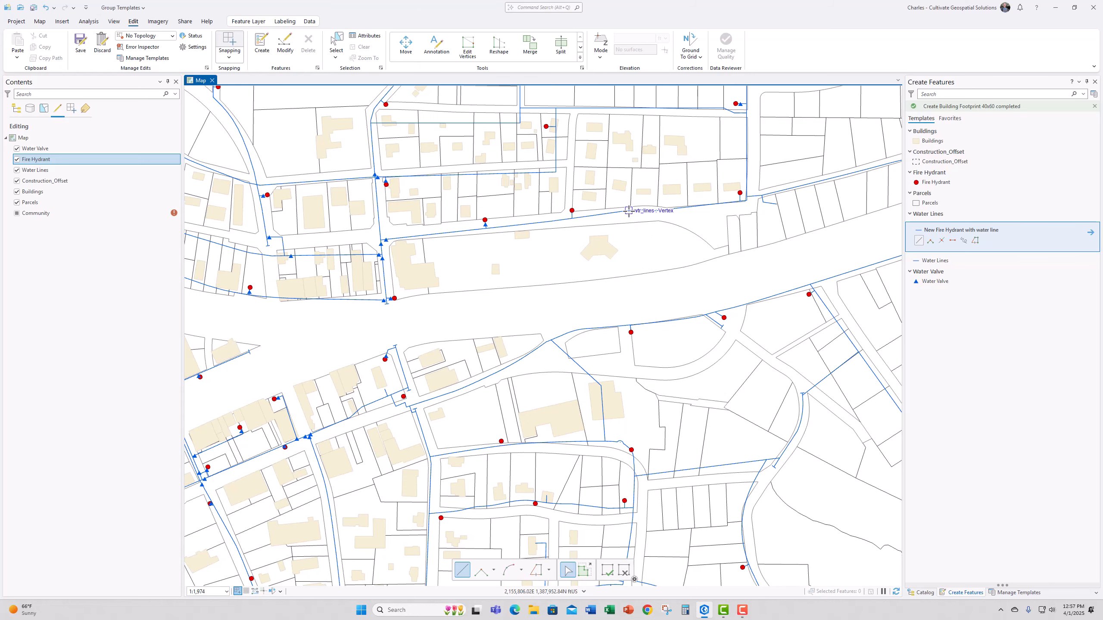
pyautogui.scroll(4, 628, 211)
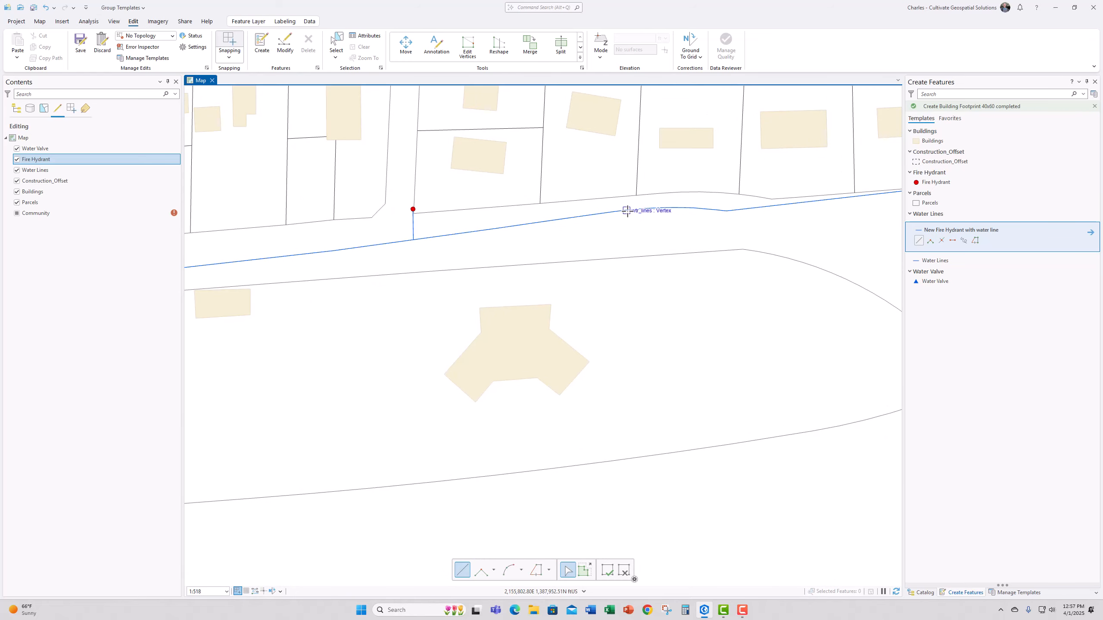
pyautogui.click(626, 211)
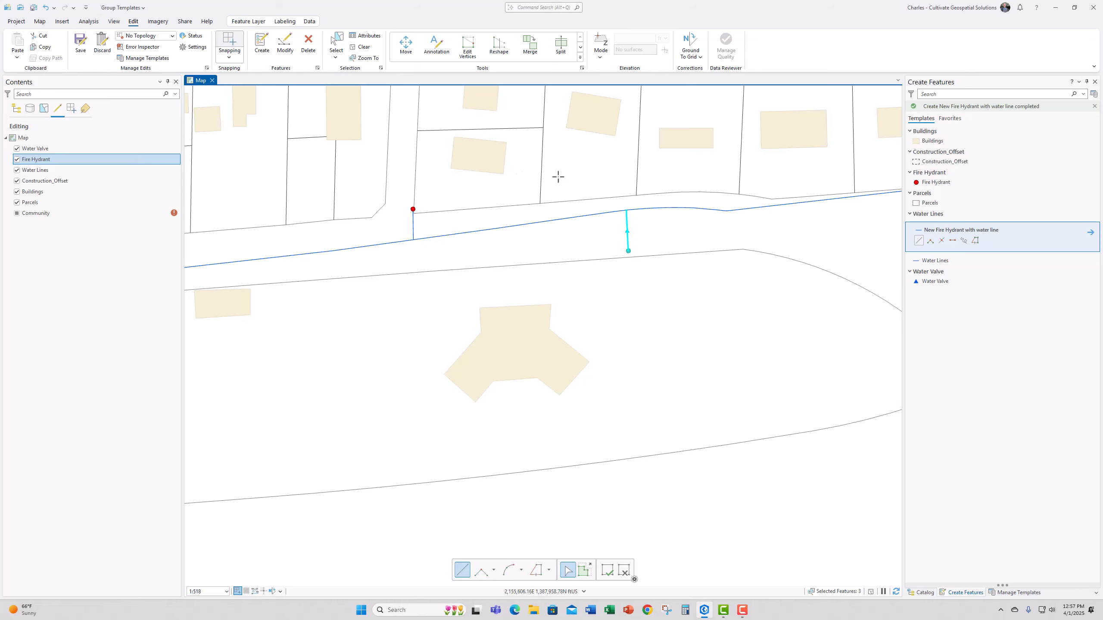
pyautogui.click(363, 46)
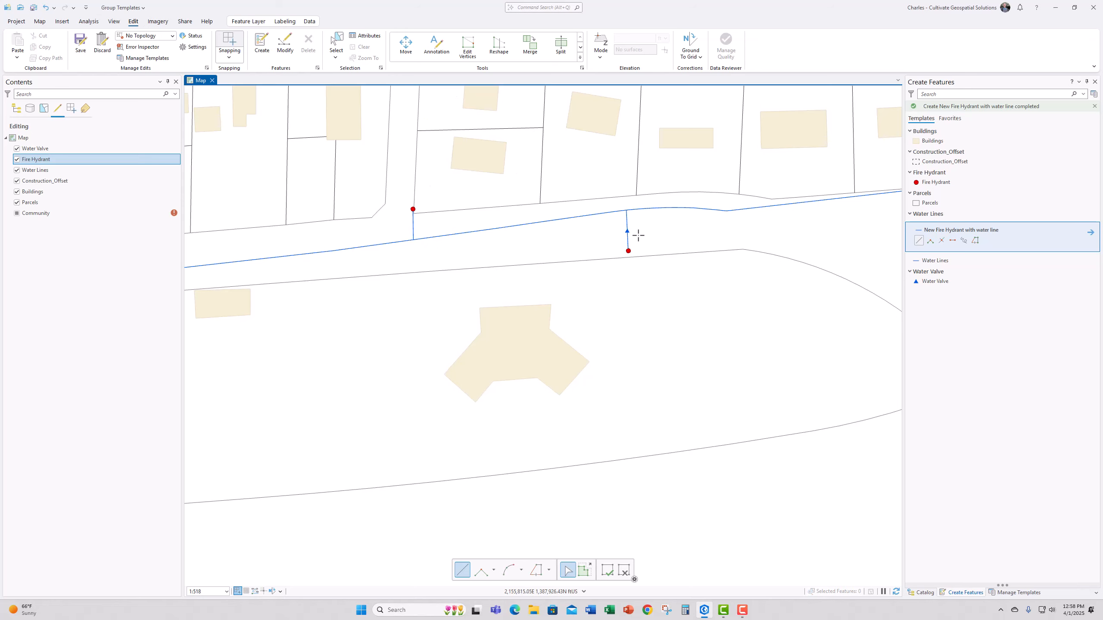
pyautogui.scroll(3, 639, 236)
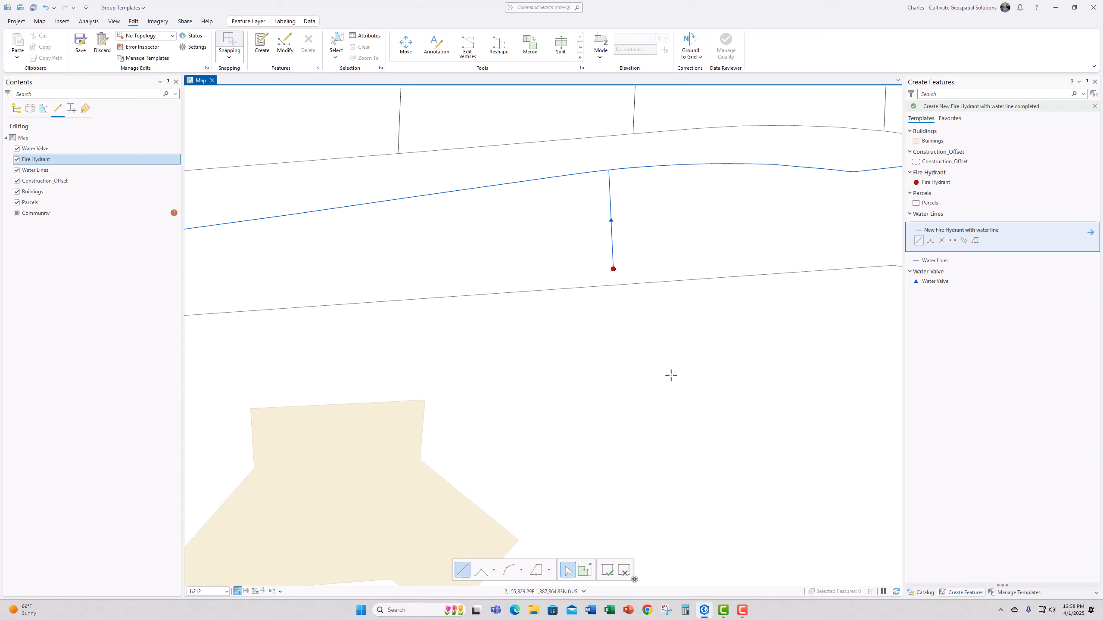
pyautogui.scroll(-5, 670, 375)
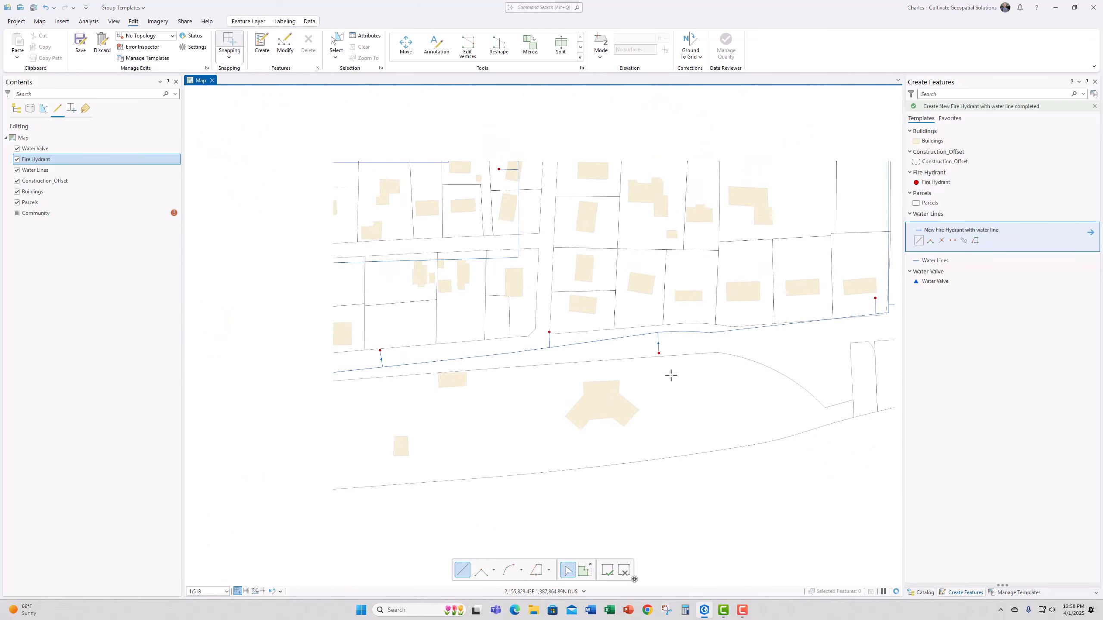
pyautogui.scroll(-7, 671, 375)
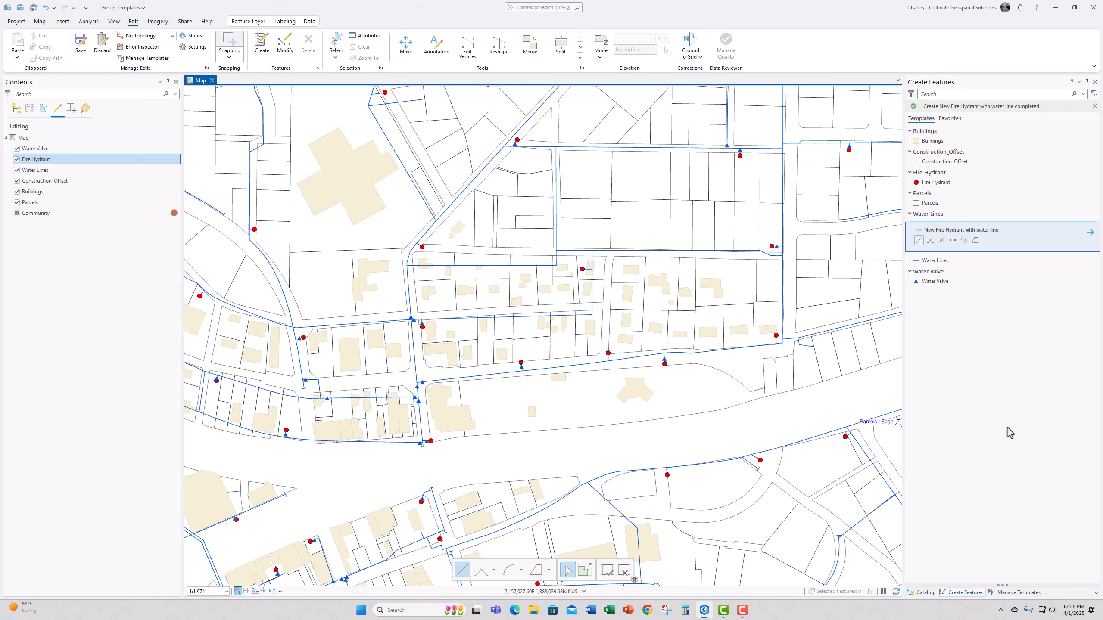
# - Start a new group template for the Parcels layer and enter a name beginning "Parcel with cons"
pyautogui.click(945, 203)
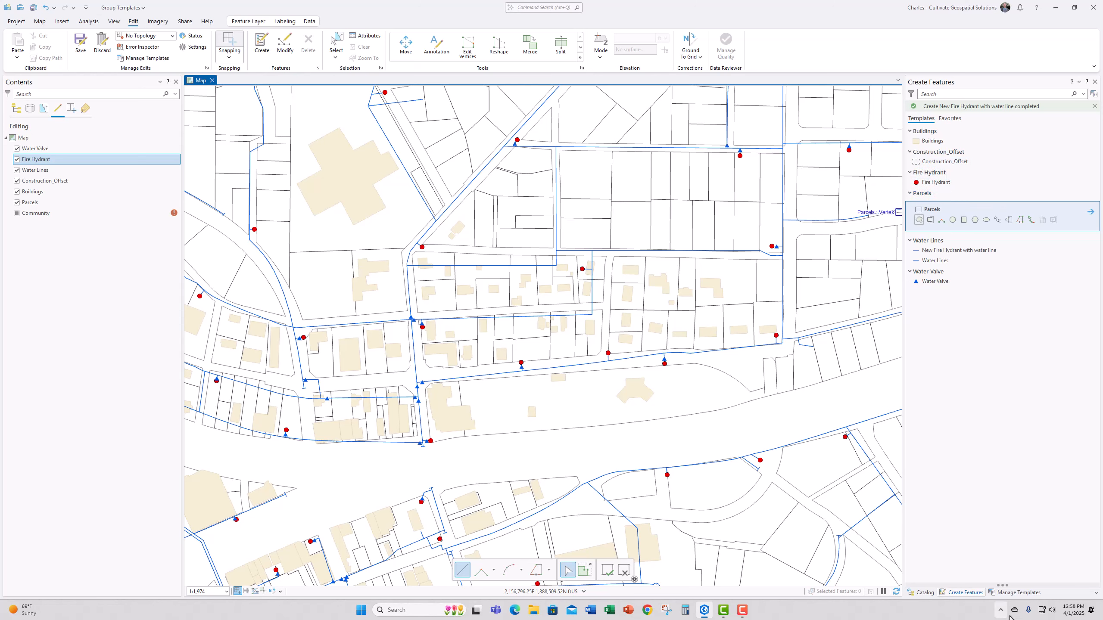
pyautogui.click(1033, 593)
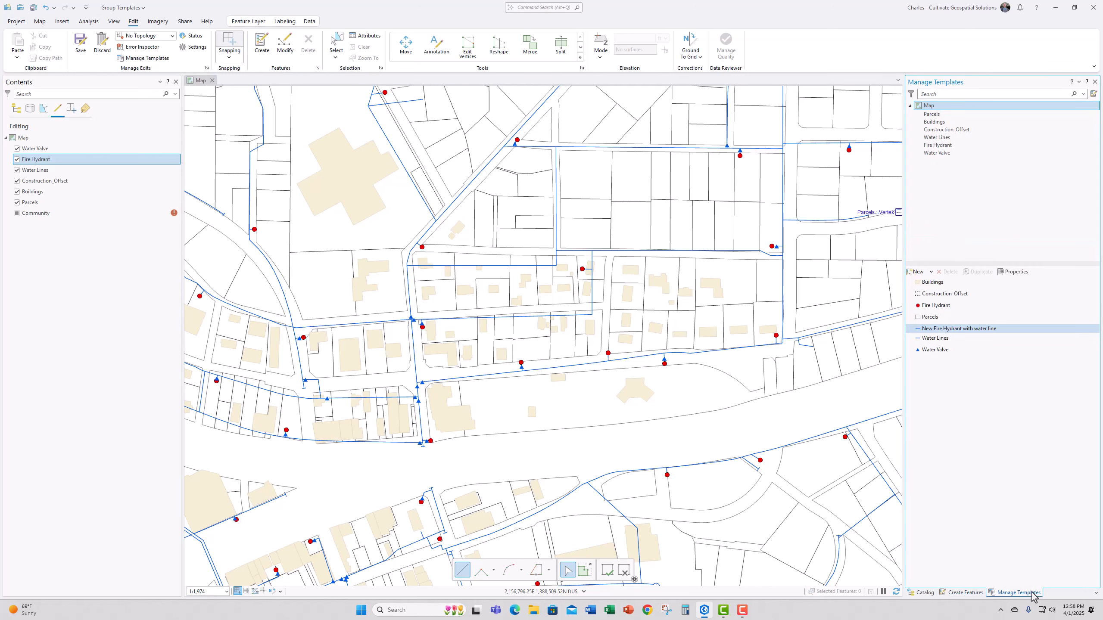
pyautogui.click(932, 114)
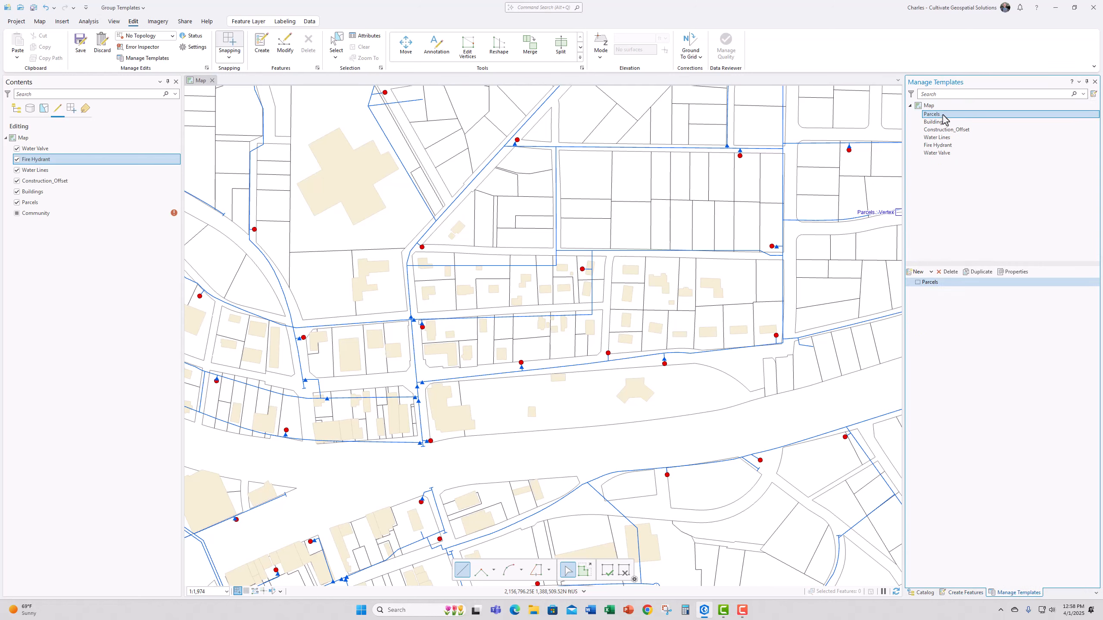
pyautogui.click(933, 283)
pyautogui.click(930, 273)
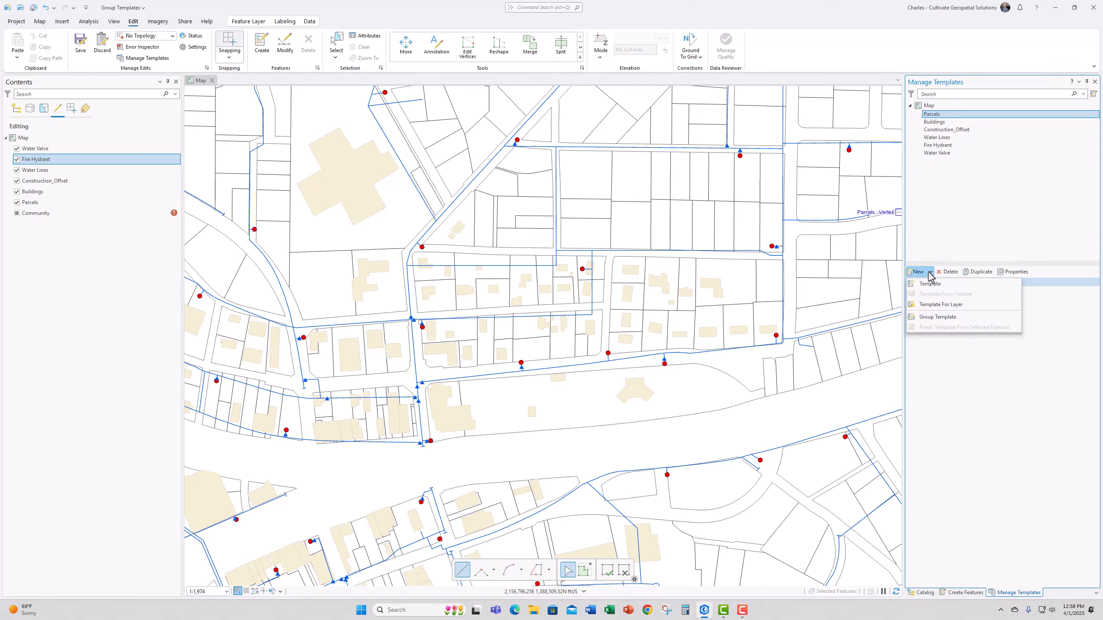
pyautogui.click(949, 318)
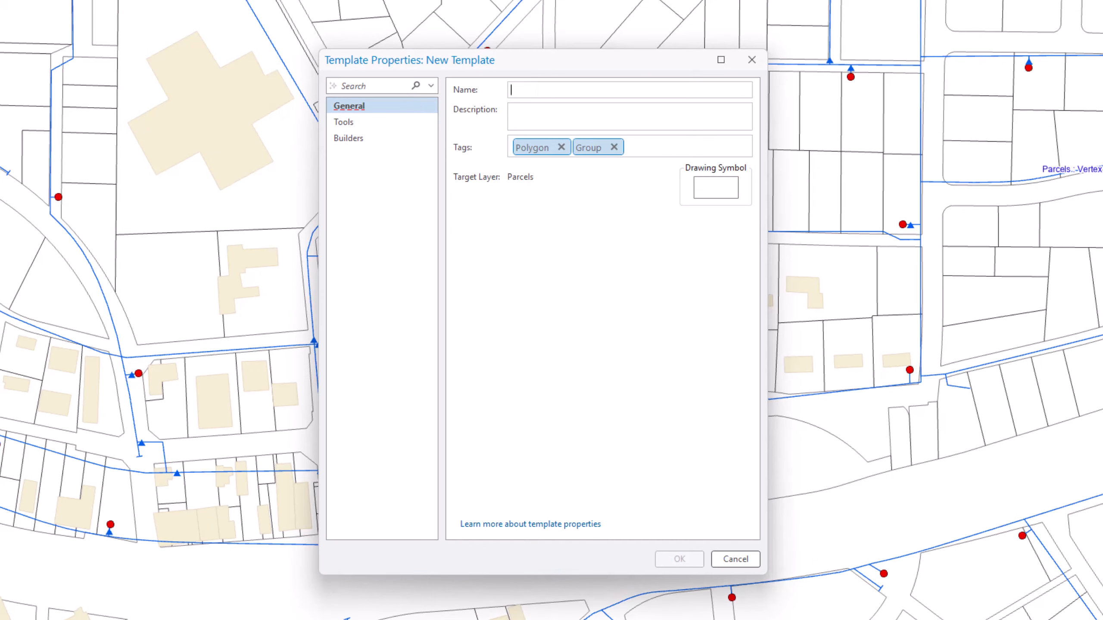
pyautogui.write('Parcel wi')
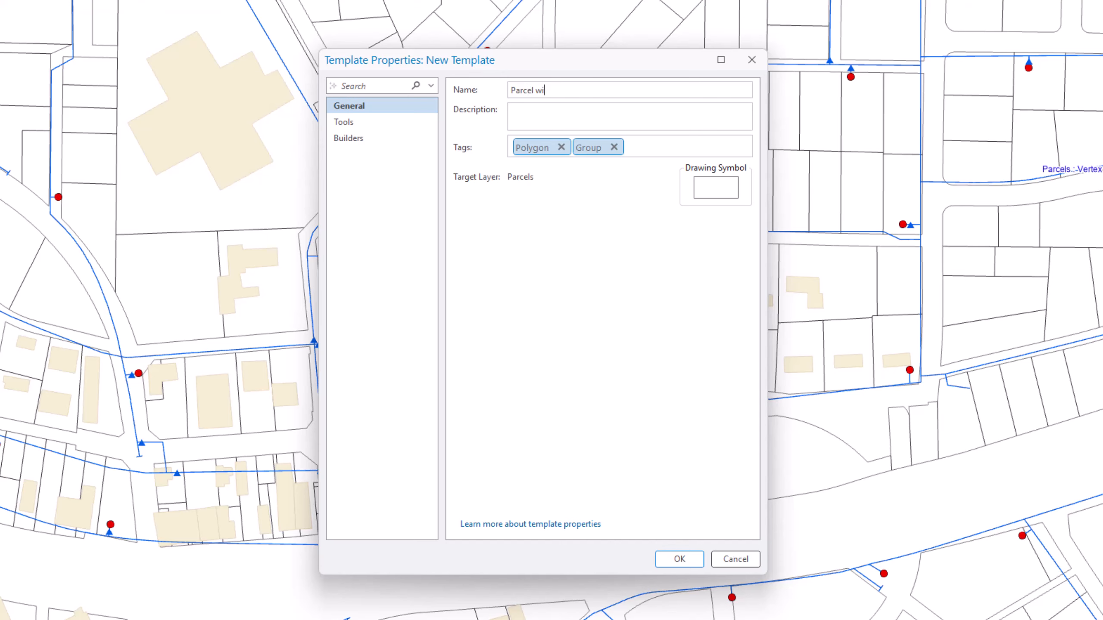
pyautogui.write('th bonstructio')
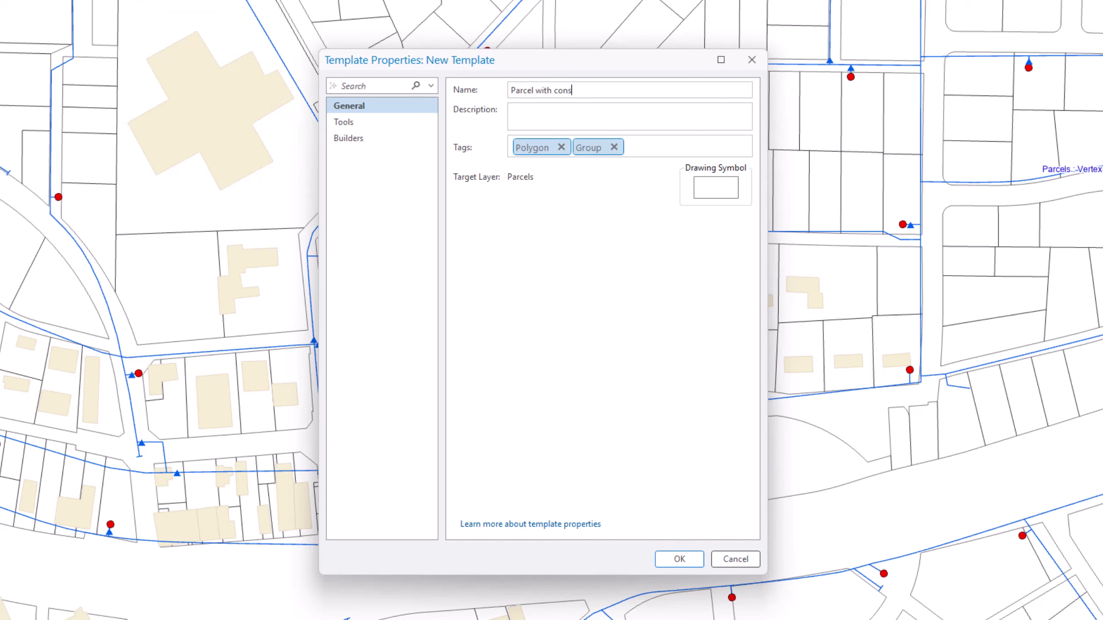